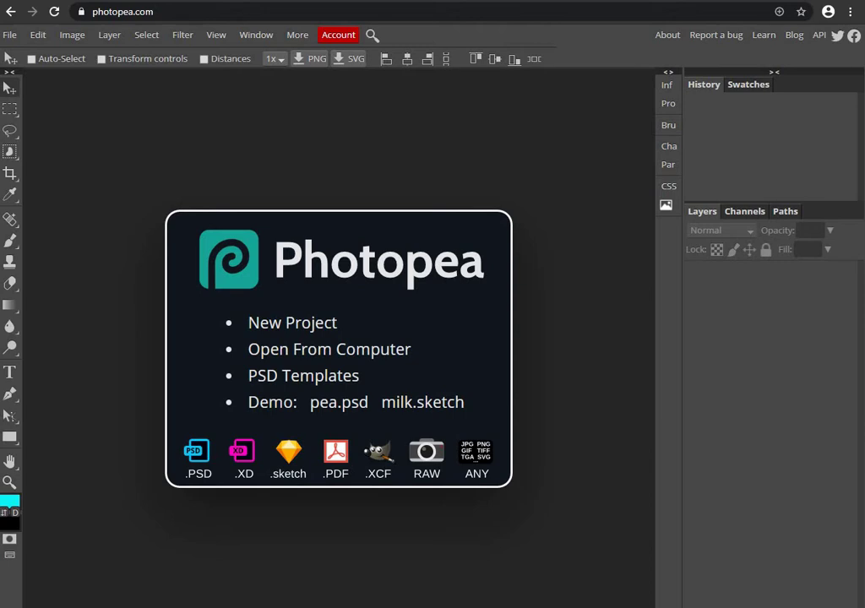
- Name the new project 'P1 Cover'
left_click(292, 323)
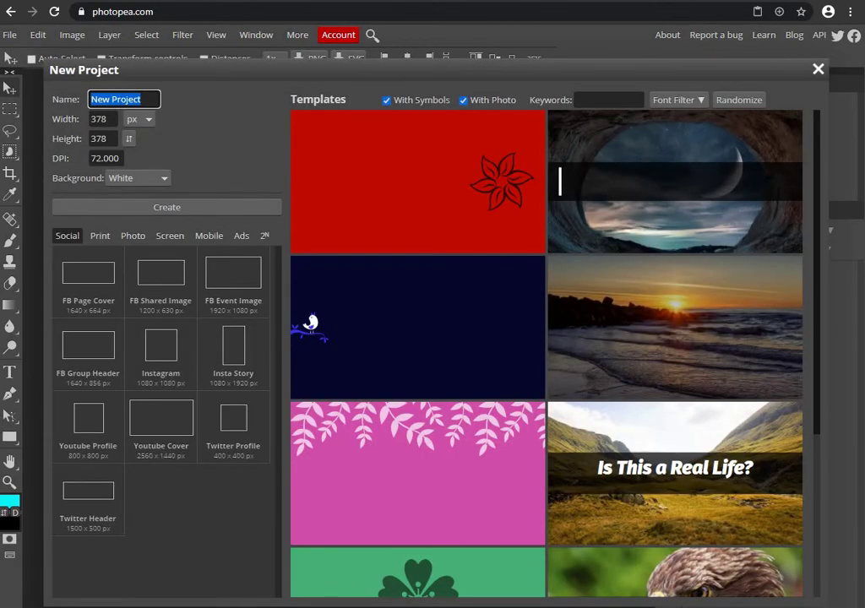
key("BackSpace")
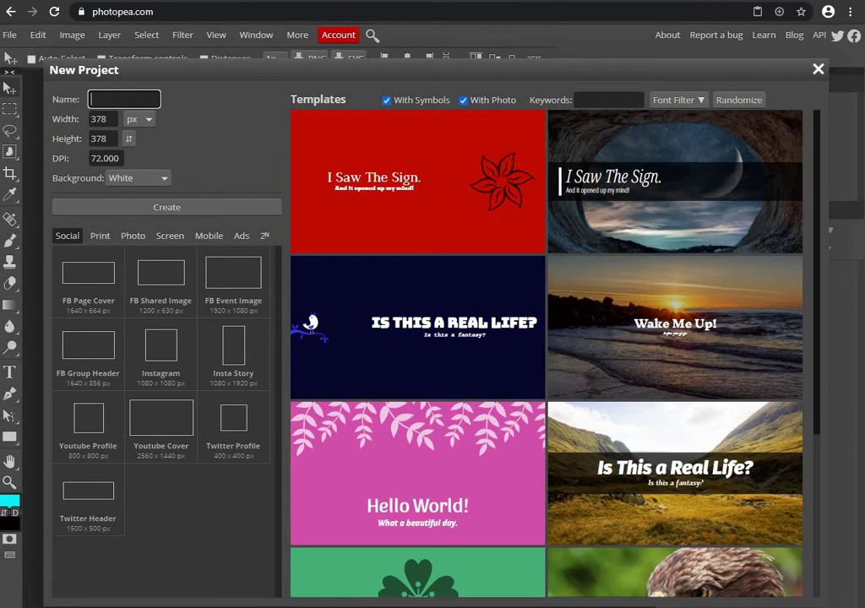
type("P1 ")
type("Cove")
type("r")
- Set the page to 70 × 100 mm at 300 DPI and create the document
left_click(151, 124)
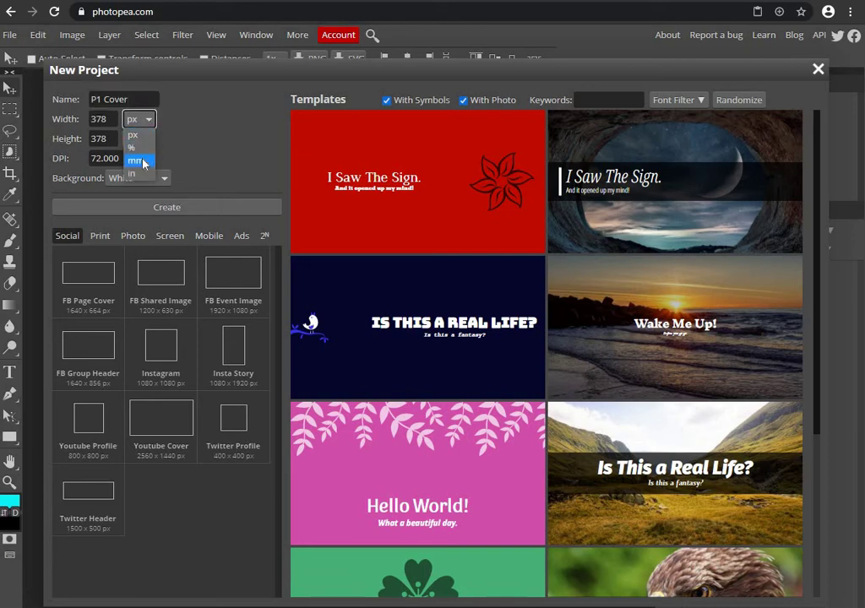
left_click(132, 157)
key("shift+Tab")
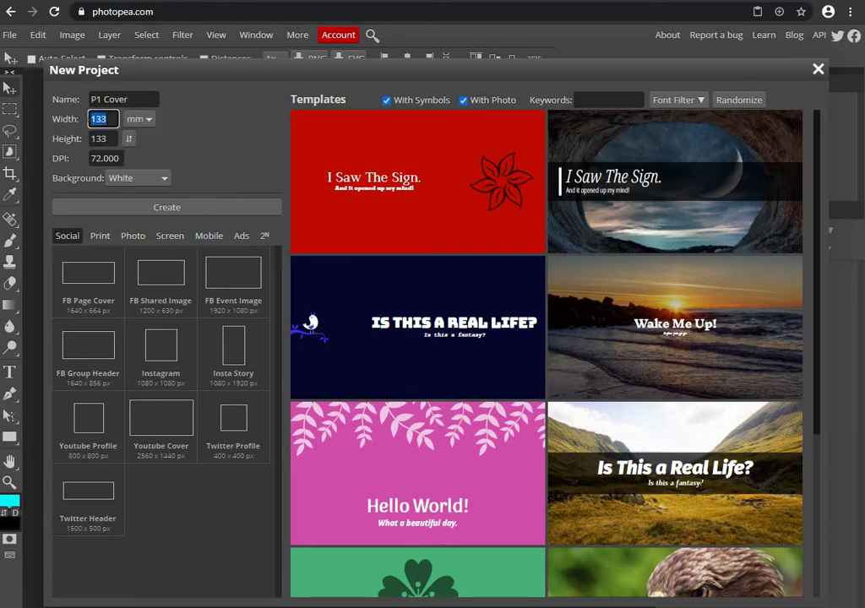
type("70")
key("Tab")
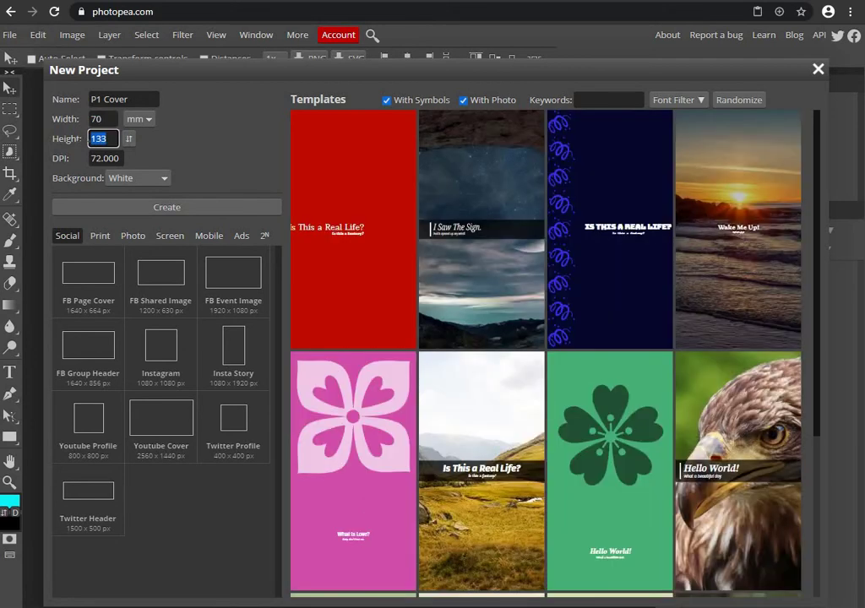
type("100")
key("Tab")
type("30")
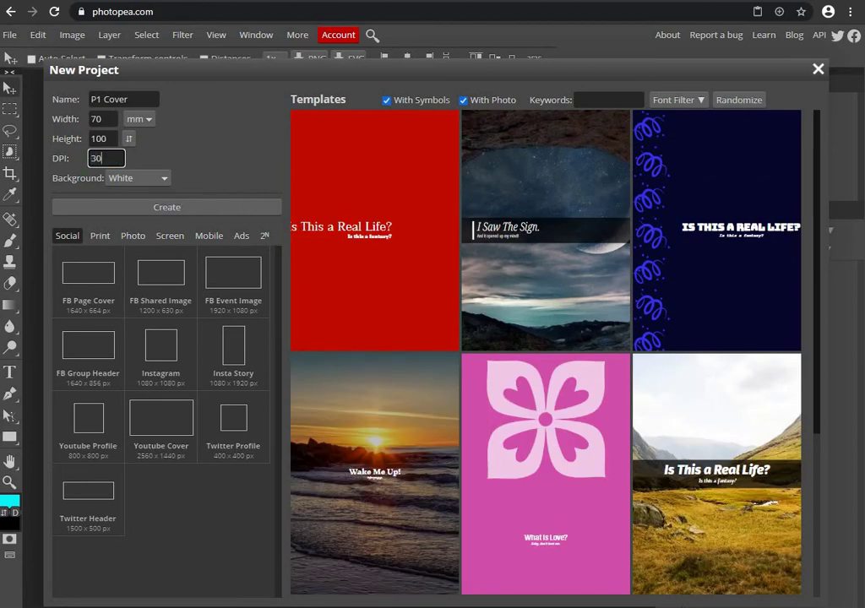
type("0")
left_click(185, 208)
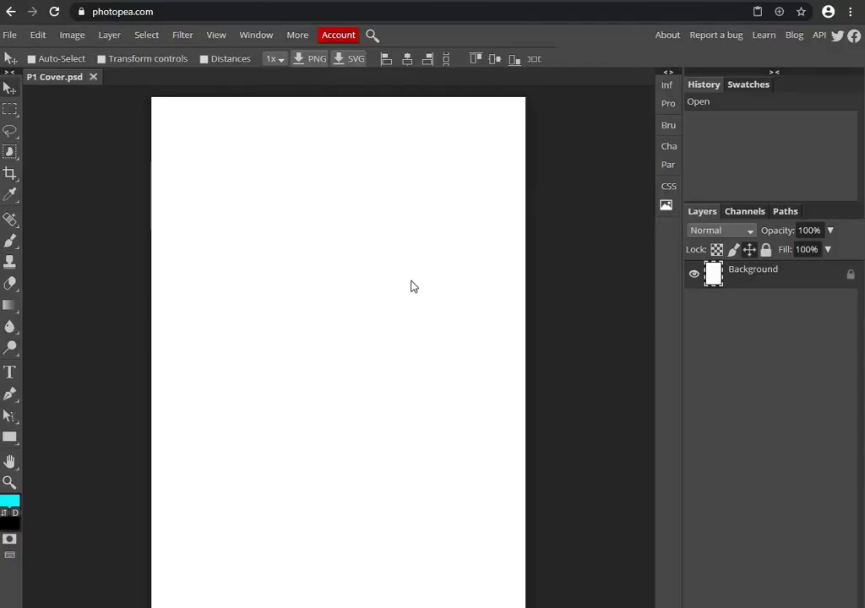
- Paste the copied surfer poster as Layer 1 and shift it slightly on the page
left_click(369, 285)
key("ctrl")
key("ctrl+v")
mouse_move(281, 229)
left_mouse_down()
mouse_move(286, 267)
mouse_move(296, 247)
left_mouse_up()
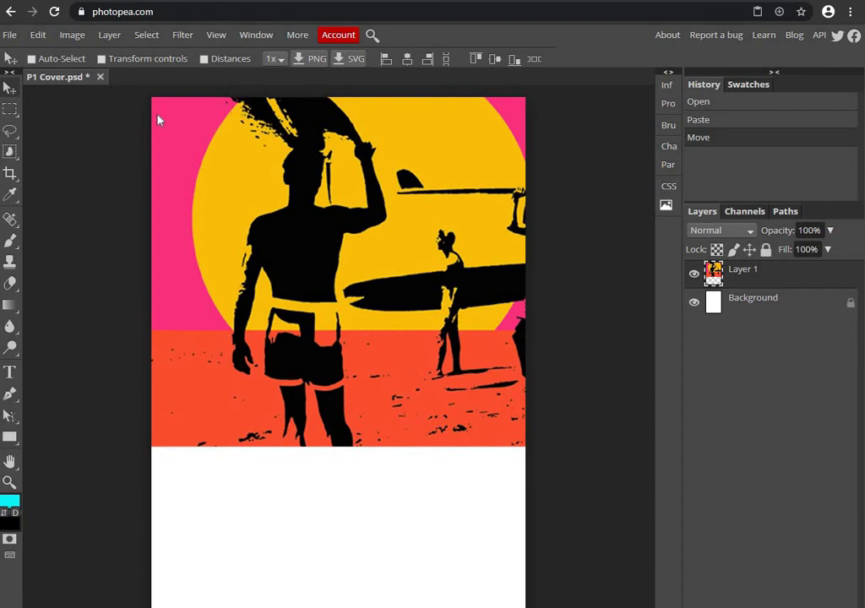
- Scale the surfer poster up to about 160% and reposition it to fill the cover
left_click(38, 36)
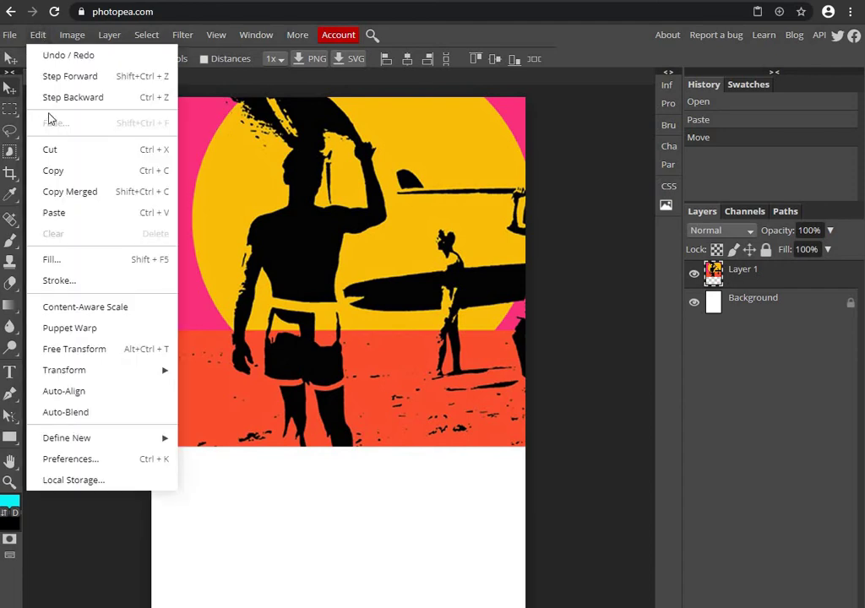
mouse_move(64, 370)
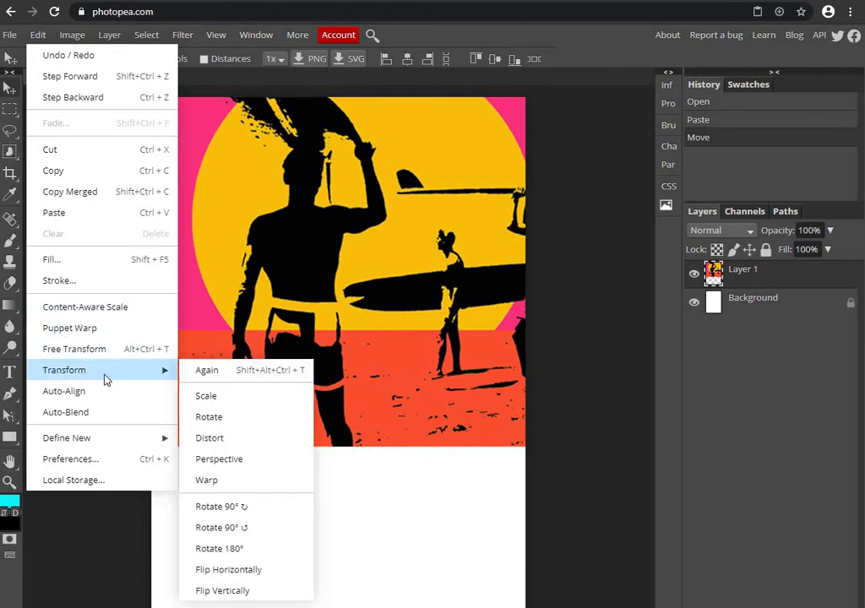
left_click(262, 397)
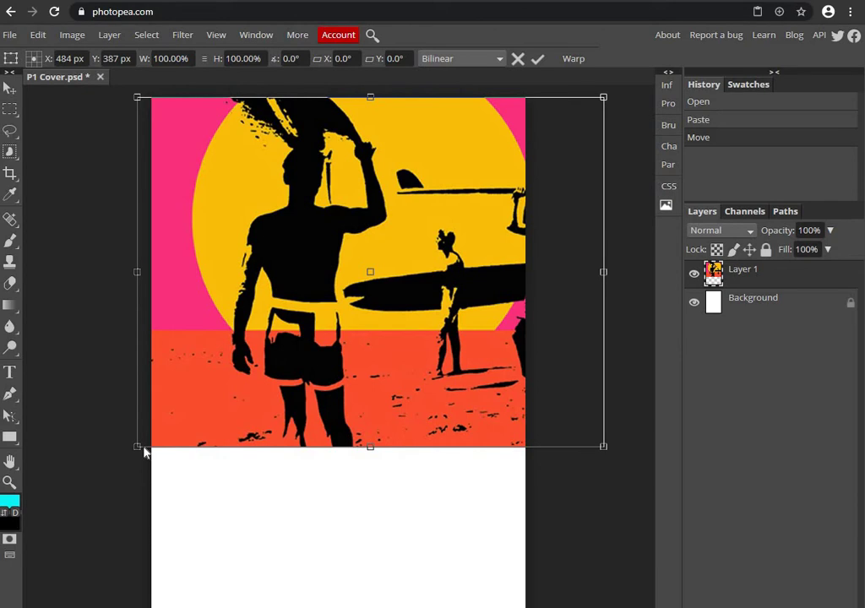
left_click_drag(137, 447, 26, 602)
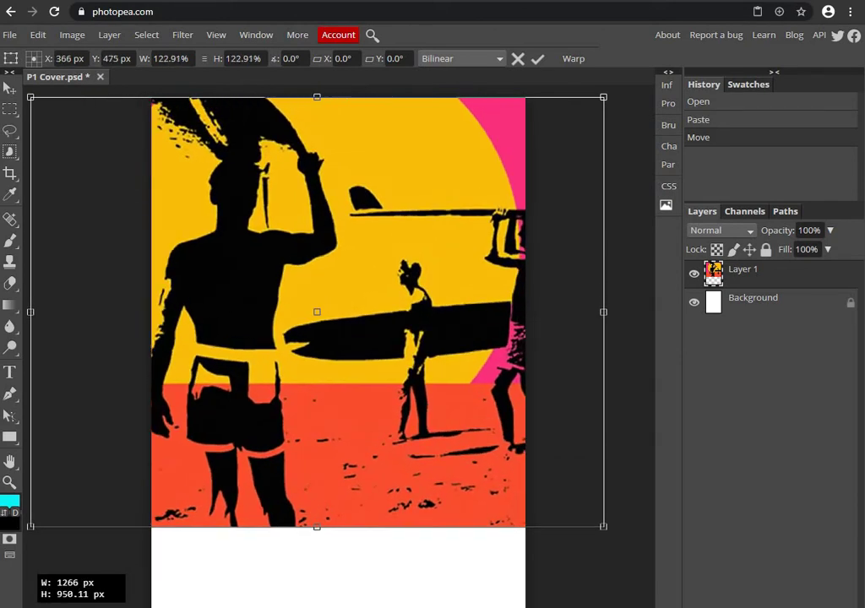
mouse_move(604, 527)
left_mouse_down()
mouse_move(641, 585)
mouse_move(772, 607)
left_mouse_up()
left_click_drag(483, 511, 518, 499)
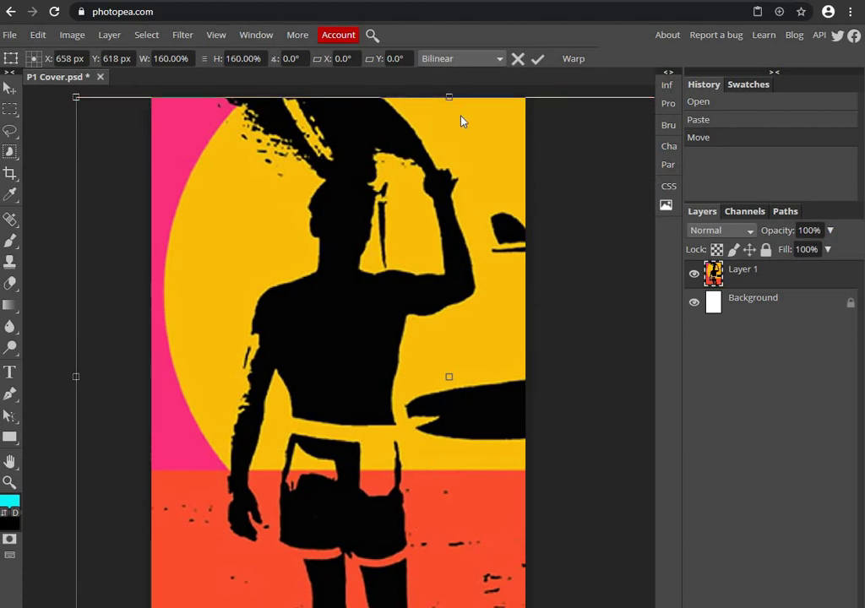
left_click_drag(461, 121, 462, 118)
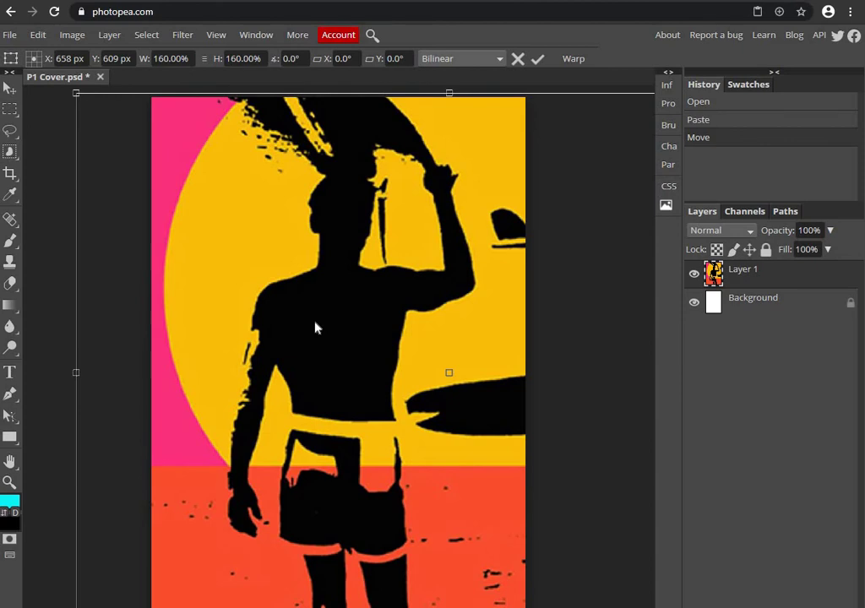
key("Return")
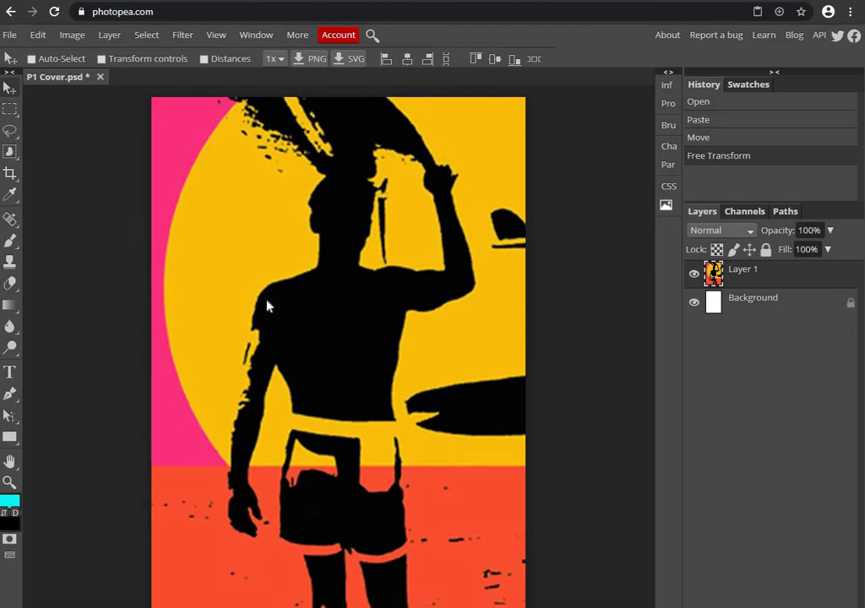
- Paste the LOGO as Layer 2, move it to the centre, and enlarge it to about 170%
key("ctrl+v")
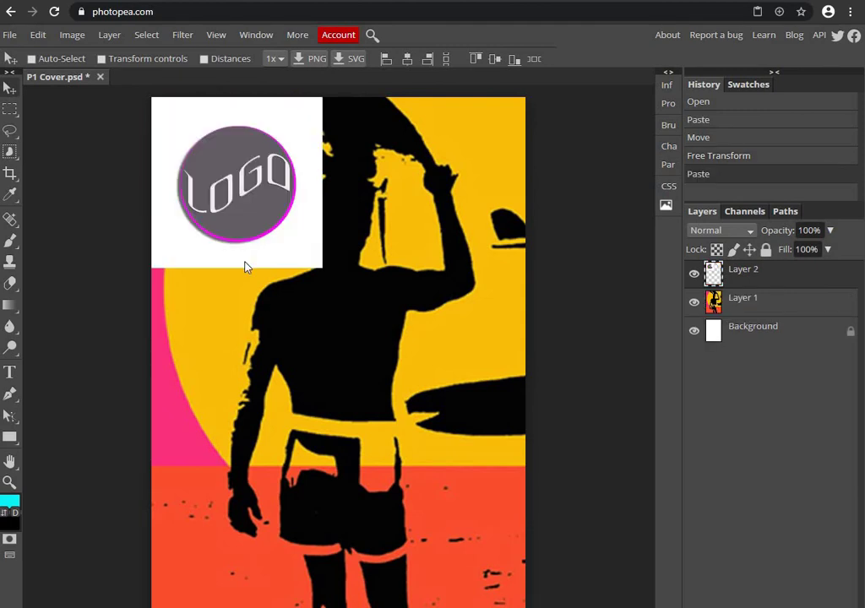
left_click_drag(245, 216, 332, 360)
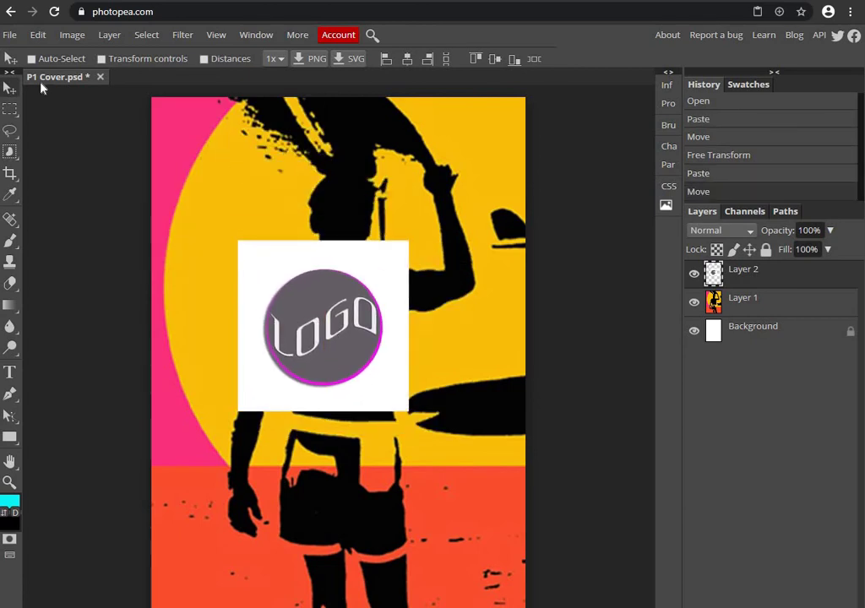
left_click(38, 35)
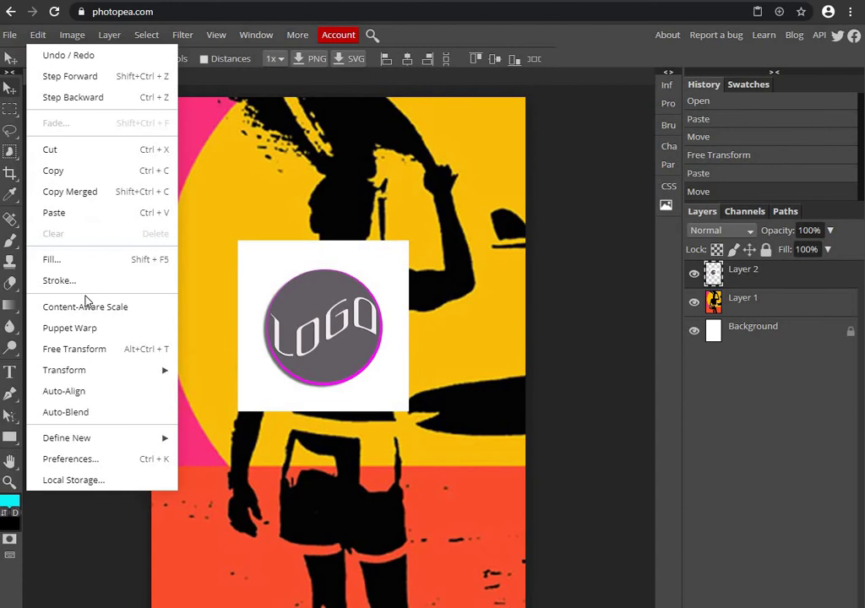
left_click(226, 400)
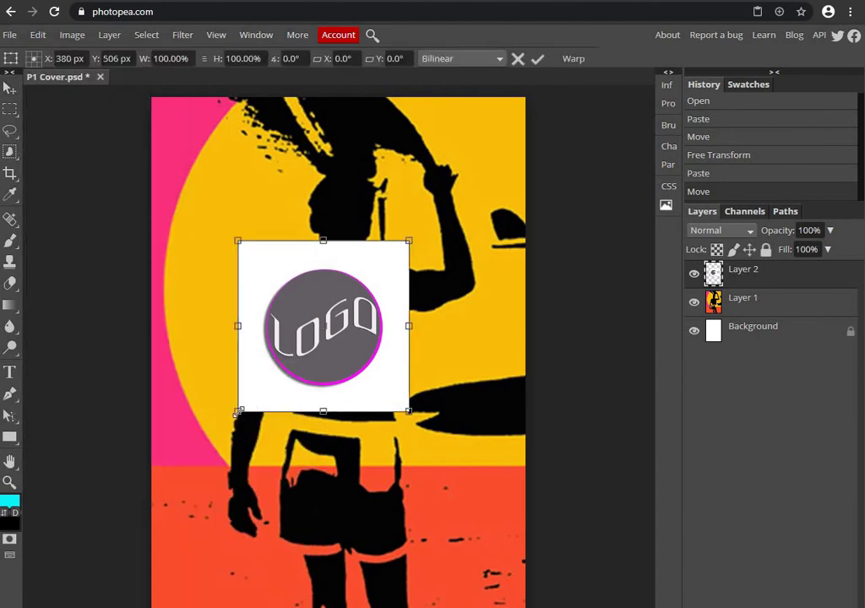
left_click_drag(238, 412, 177, 472)
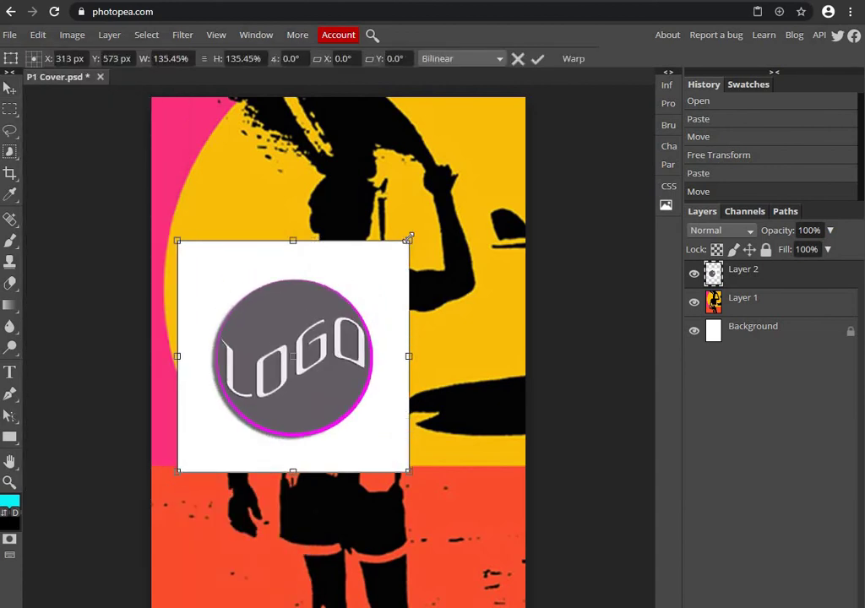
left_click_drag(409, 239, 469, 183)
left_click_drag(355, 310, 379, 293)
key("Return")
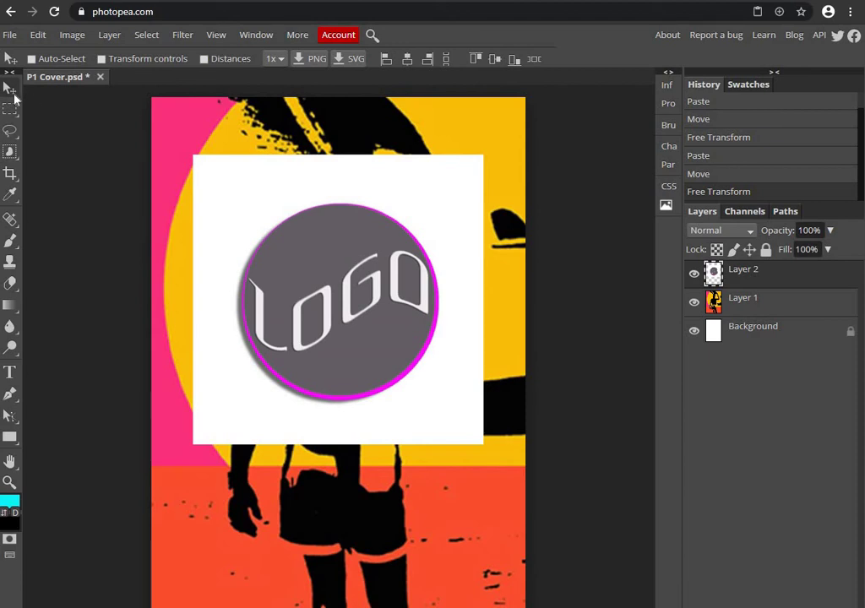
- Magic-wand select the white square around the LOGO, delete it, and deselect
left_click(10, 151)
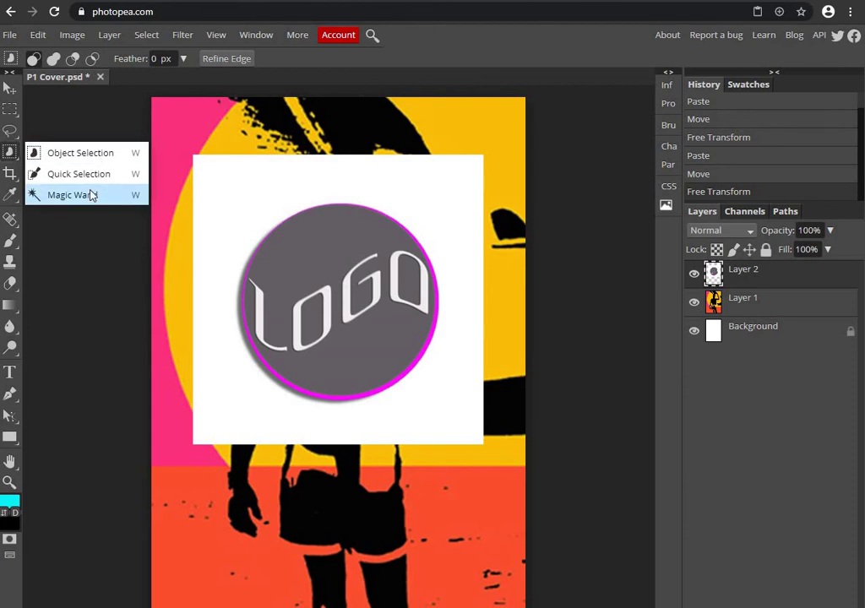
left_click(88, 195)
left_click(286, 198)
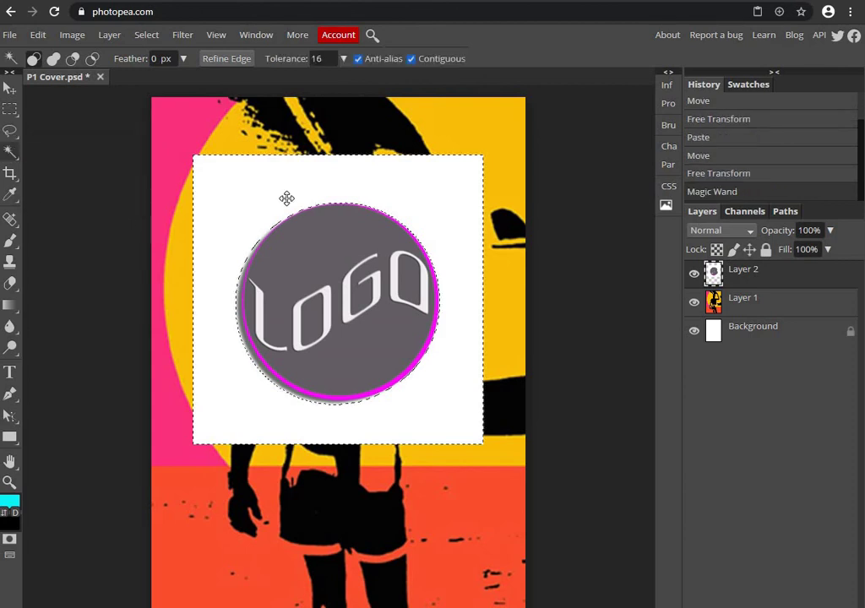
key("Delete")
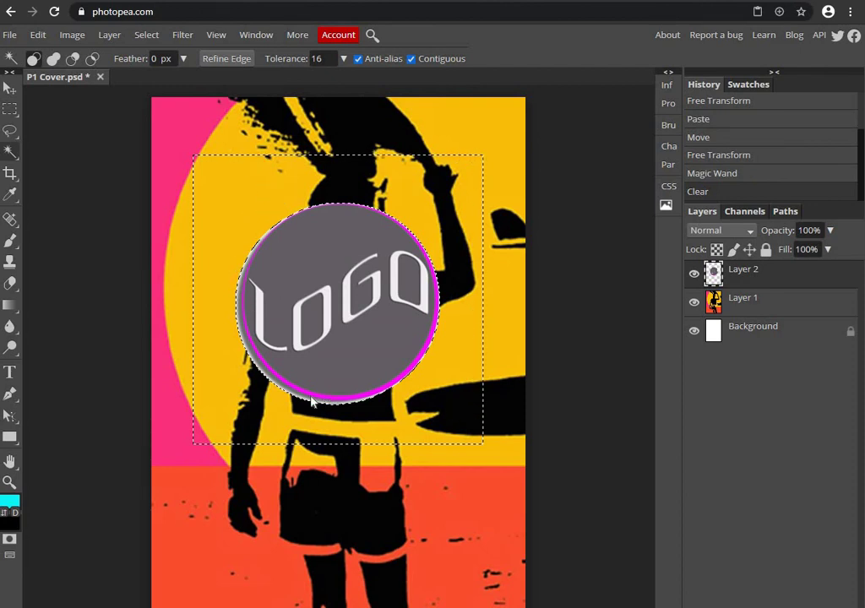
left_click(11, 110)
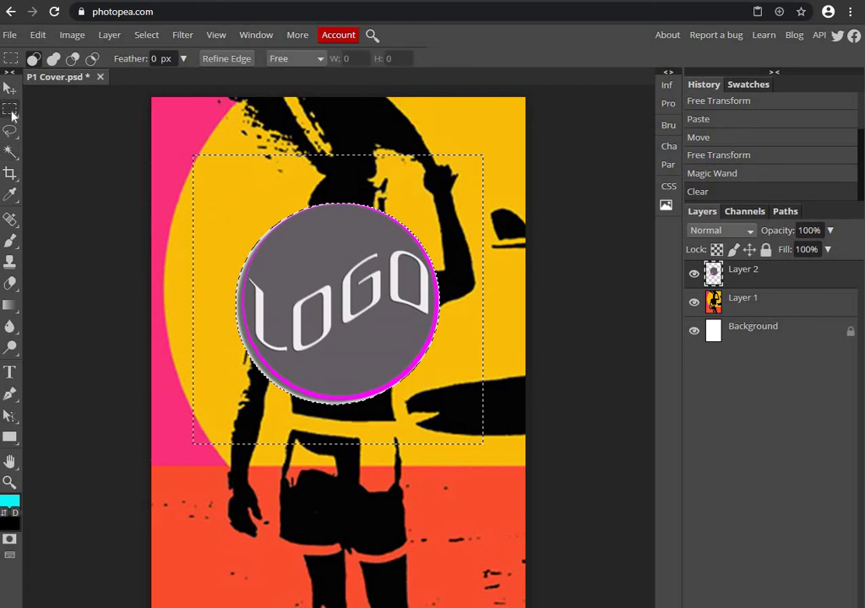
key("ctrl+d")
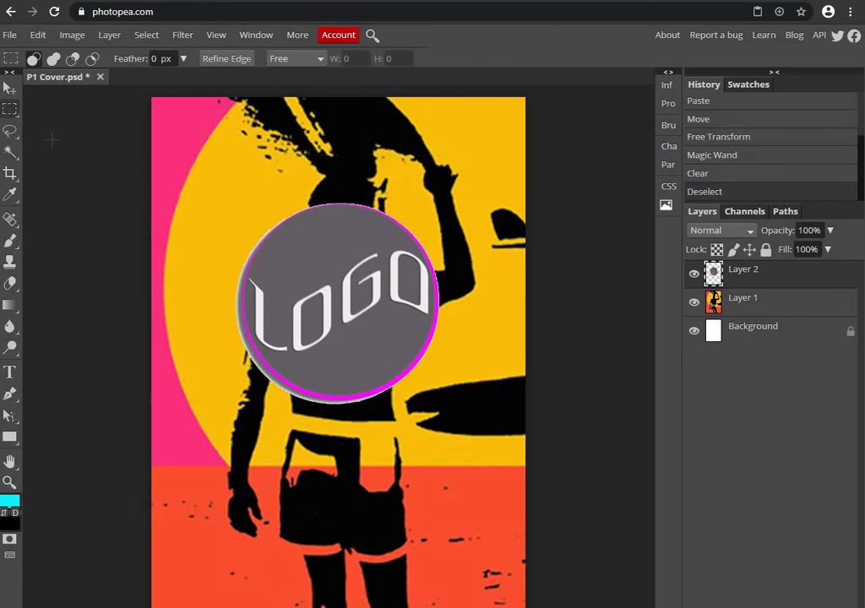
left_click(8, 89)
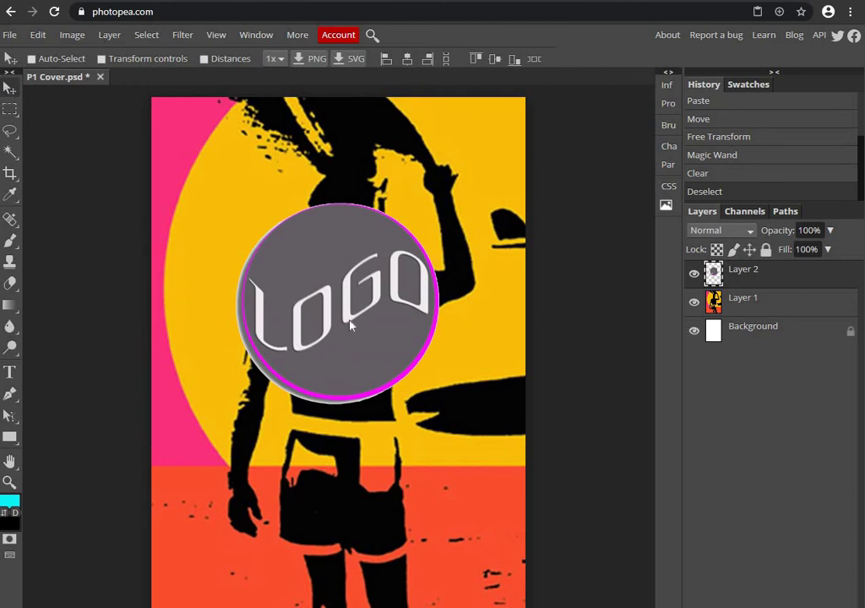
- Move the LOGO circle up and onto the cover's horizontal centre line
left_click_drag(279, 255, 286, 221)
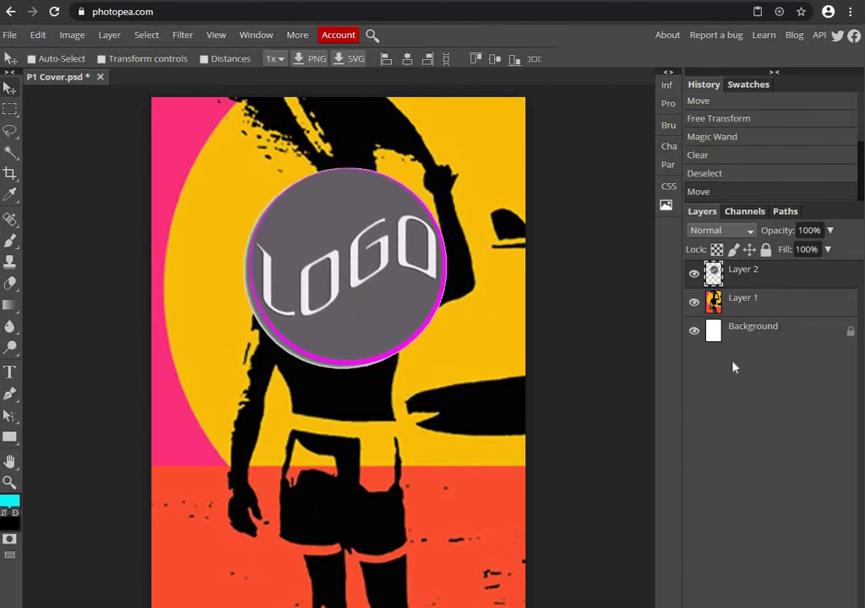
left_click_drag(375, 343, 373, 339)
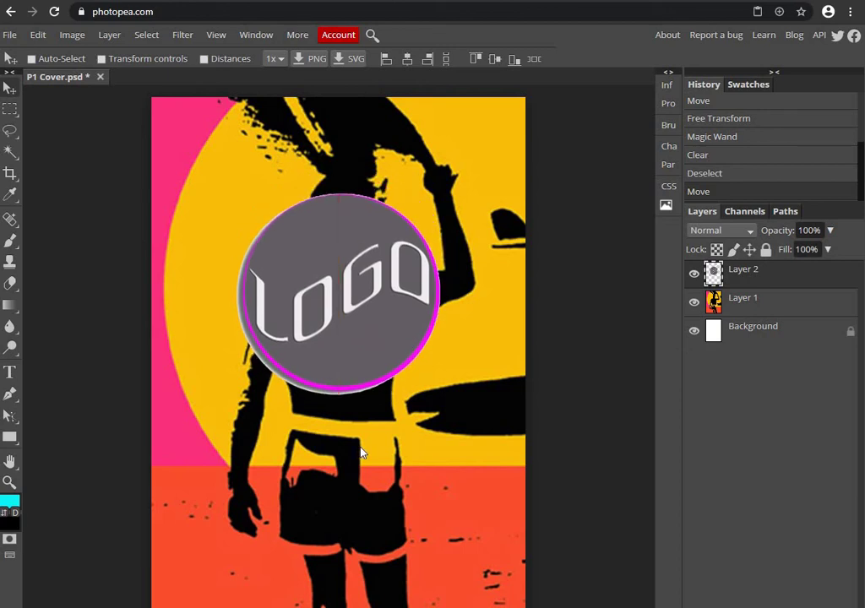